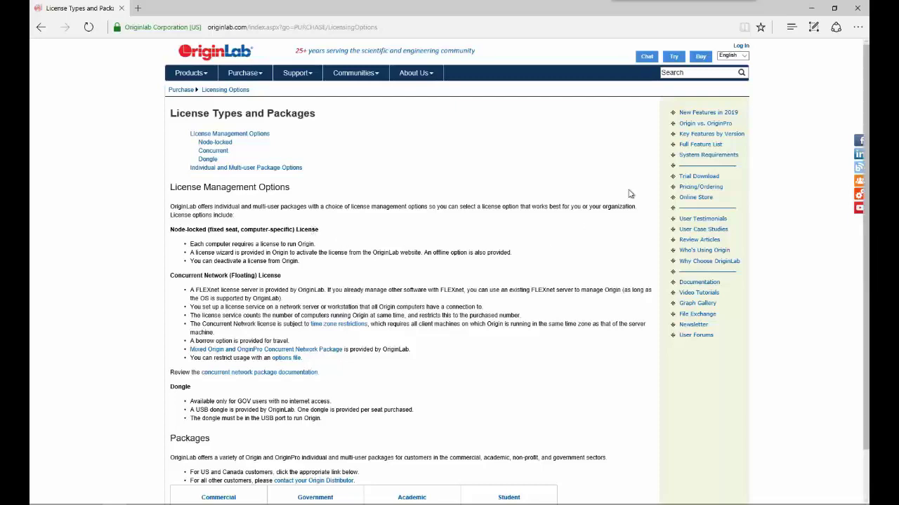
- Switch to the OriginPro license email and follow its registration link to the OriginLab log-in page
click(858, 8)
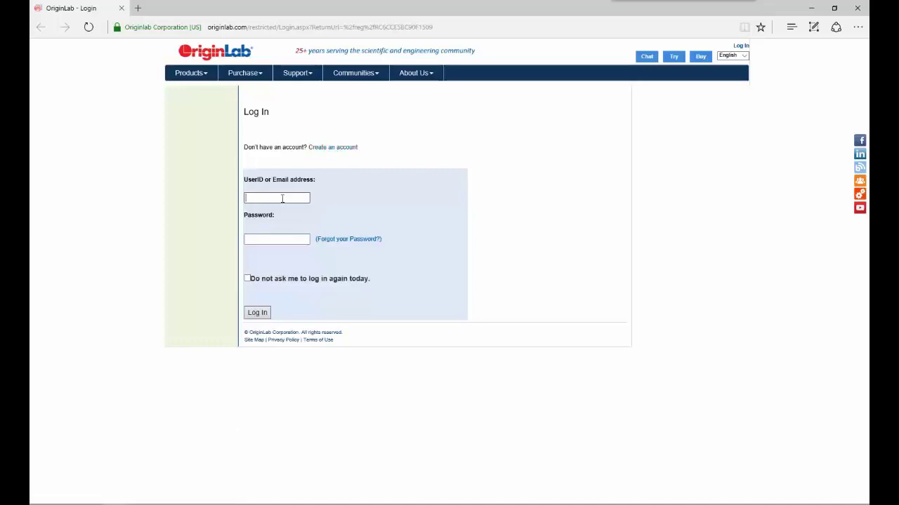
- Log in with the account user ID and password, then register the serial for product keys
text(User_Login)
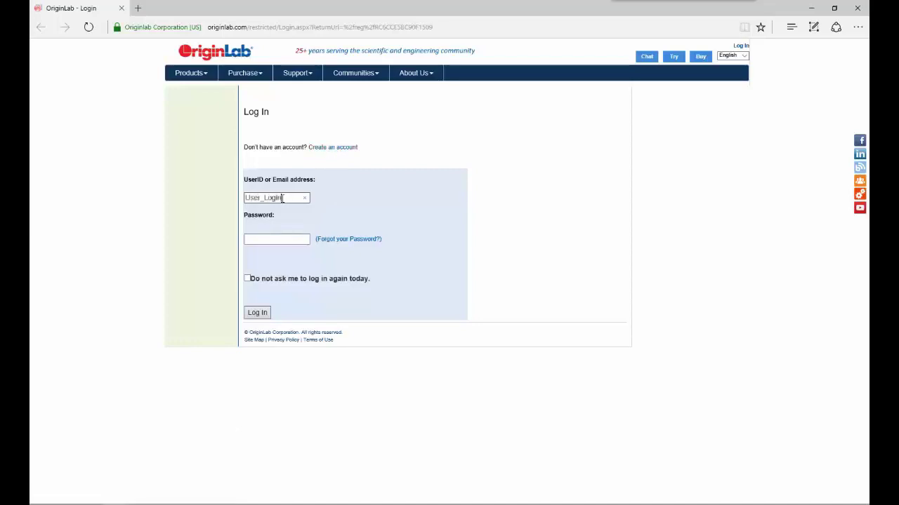
key(Tab)
text(*******)
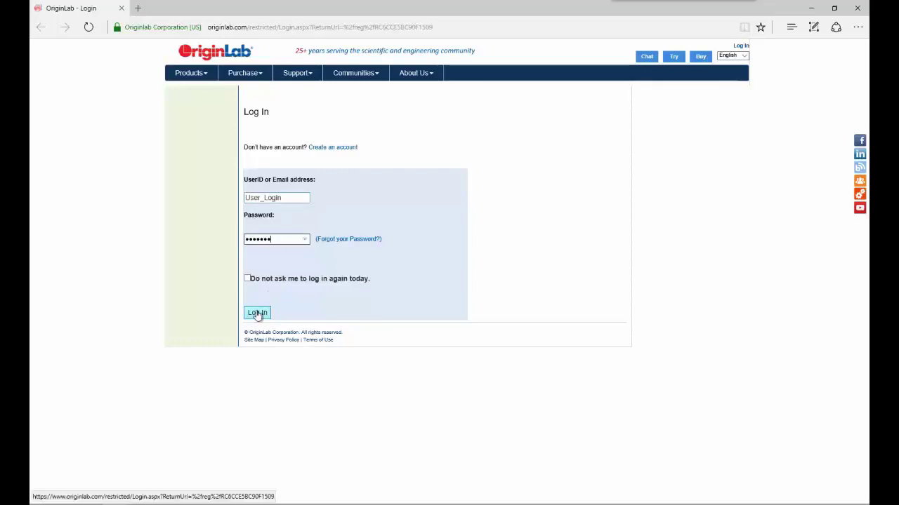
click(257, 313)
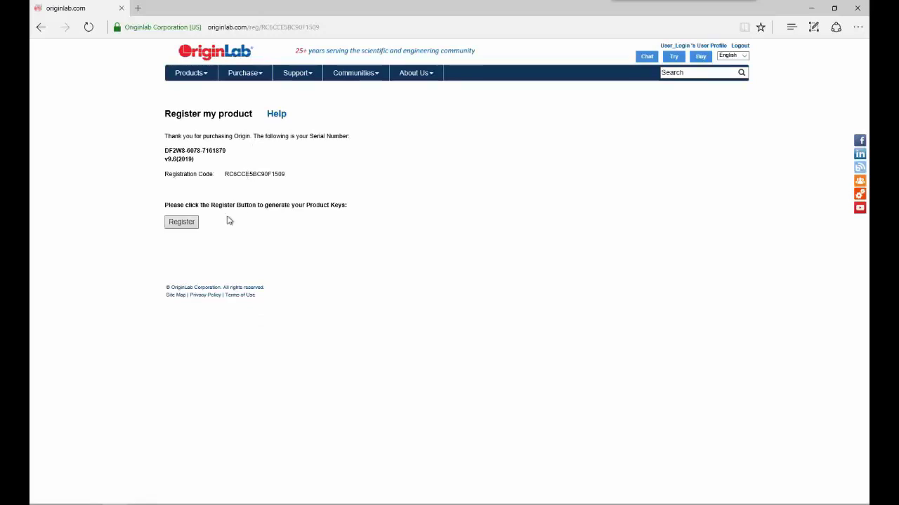
click(189, 225)
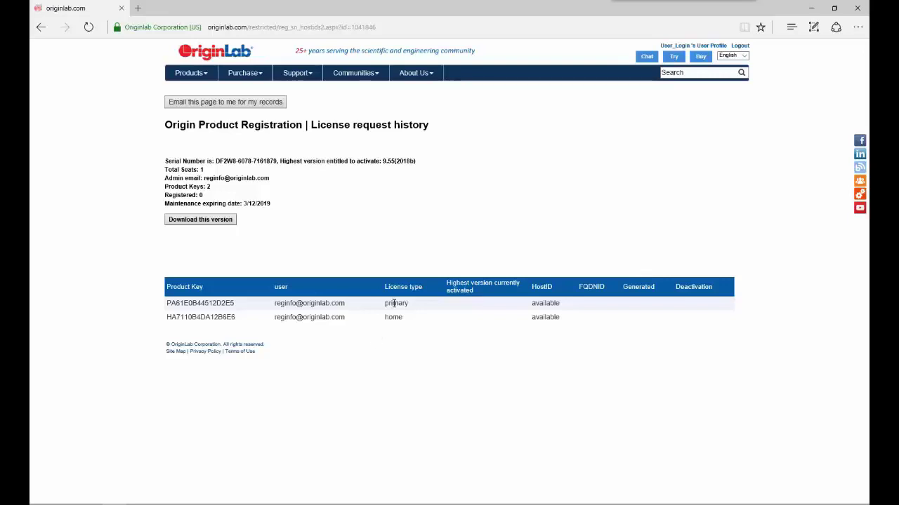
- Highlight the primary and home license types in the license request history table
drag(390, 303, 418, 300)
drag(403, 316, 386, 318)
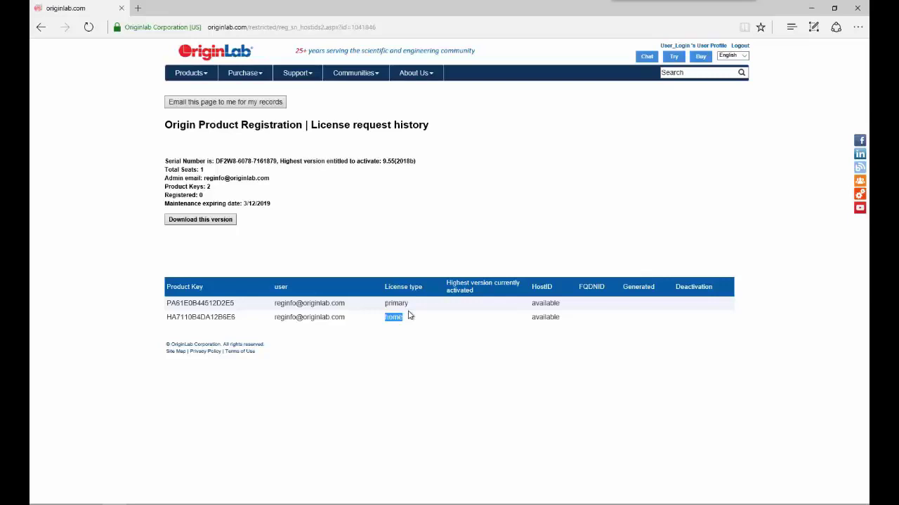
click(418, 307)
- Minimize the browser, launch Origin 2019 64-bit, and create the default User Files folder
click(811, 9)
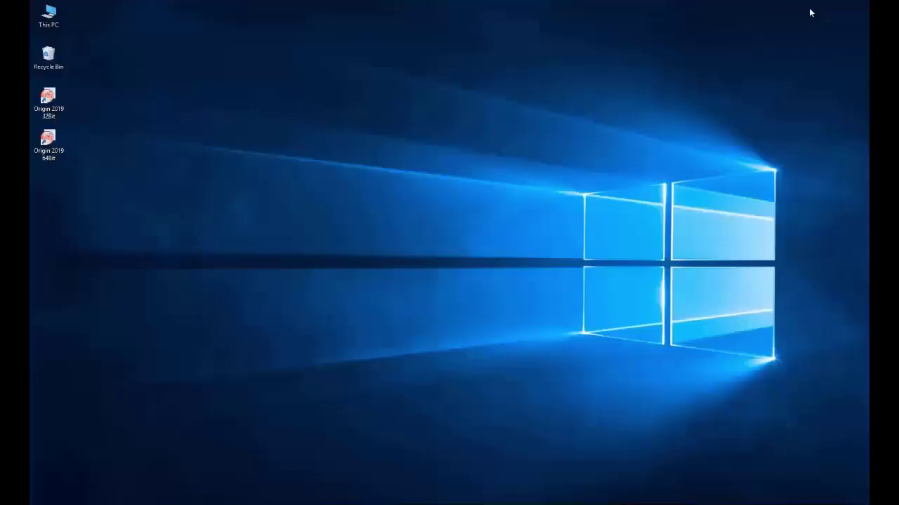
double_click(52, 156)
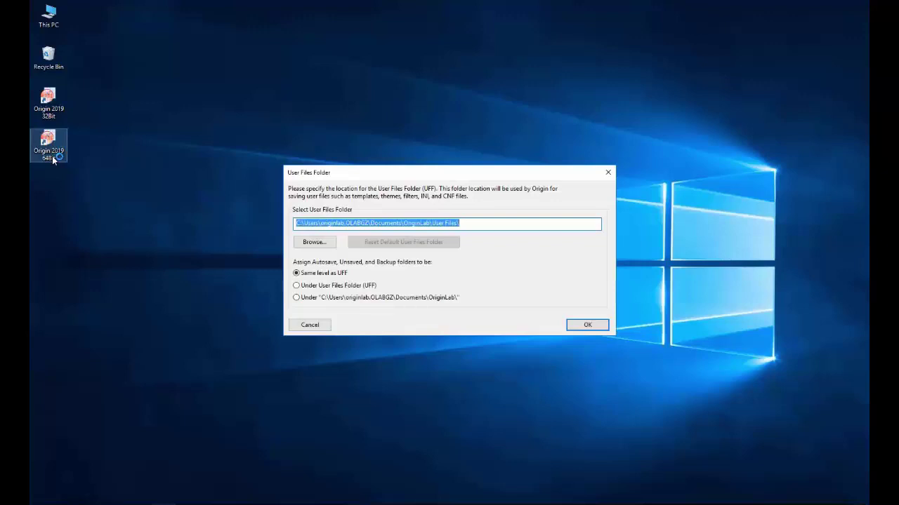
click(580, 327)
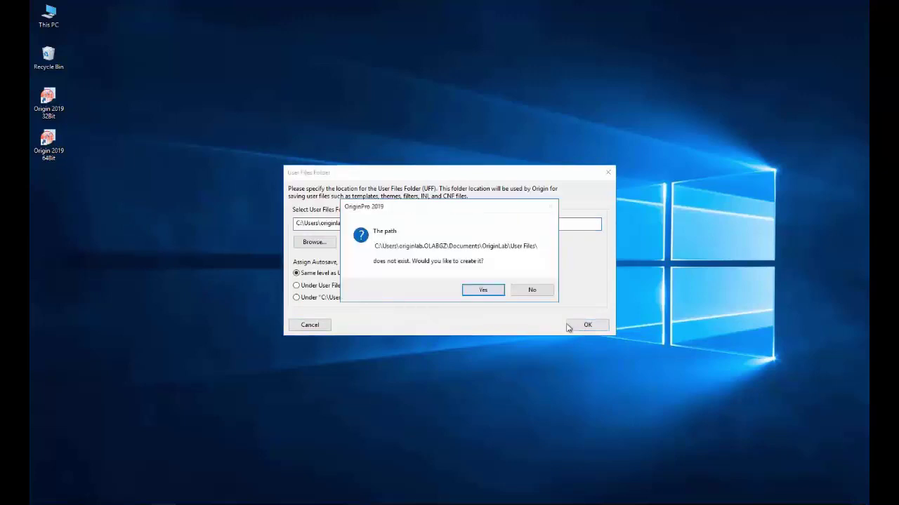
click(475, 292)
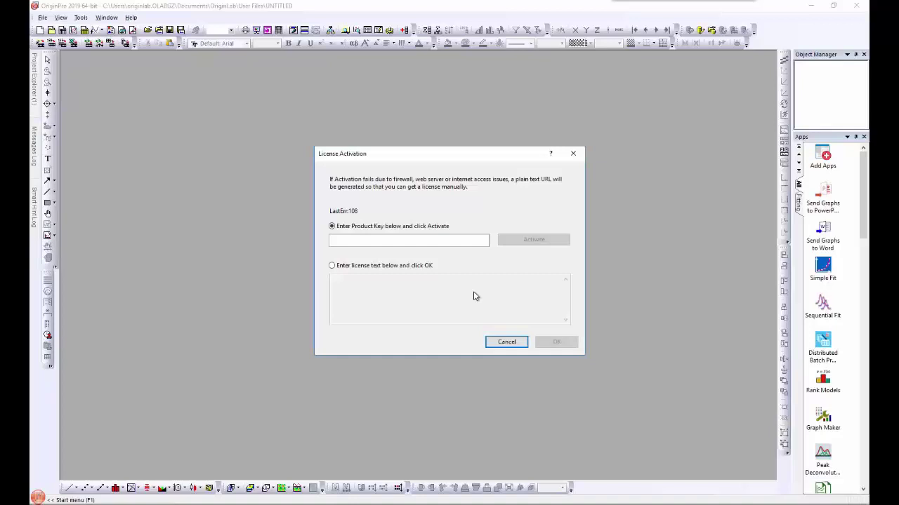
click(176, 500)
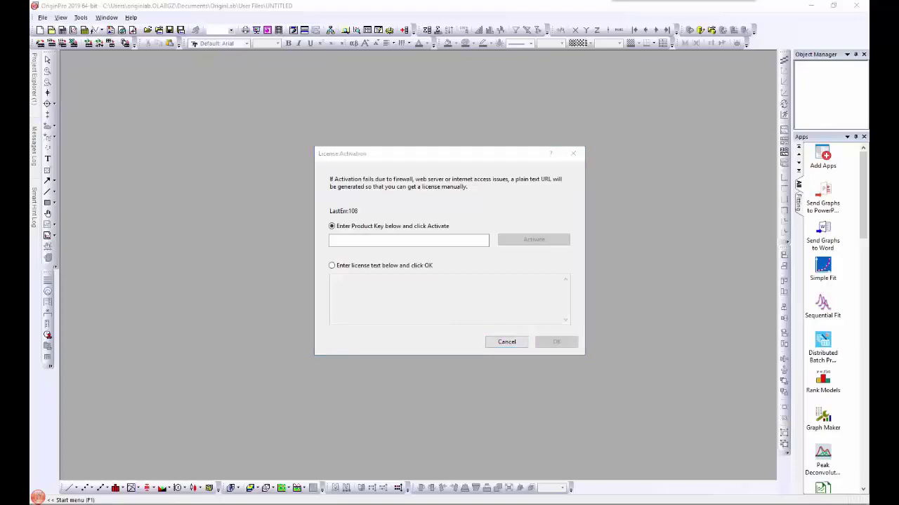
click(174, 490)
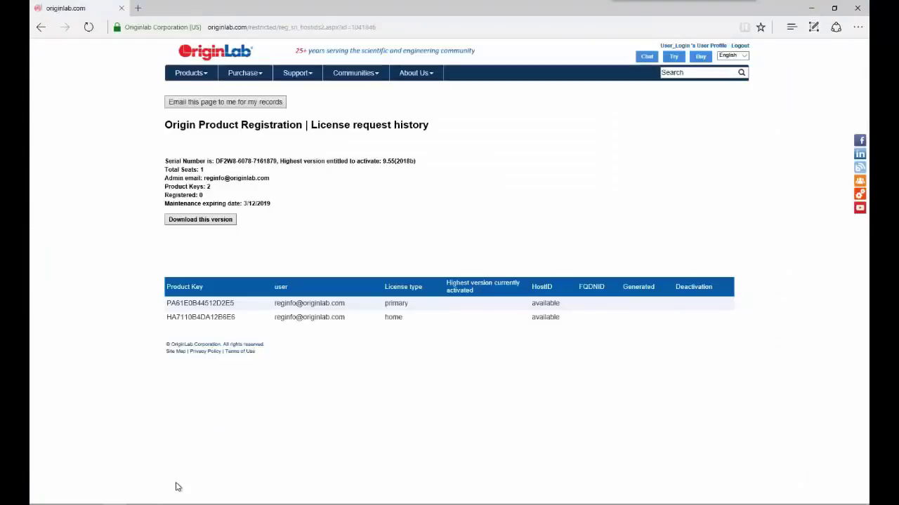
double_click(211, 304)
right_click(213, 307)
click(229, 354)
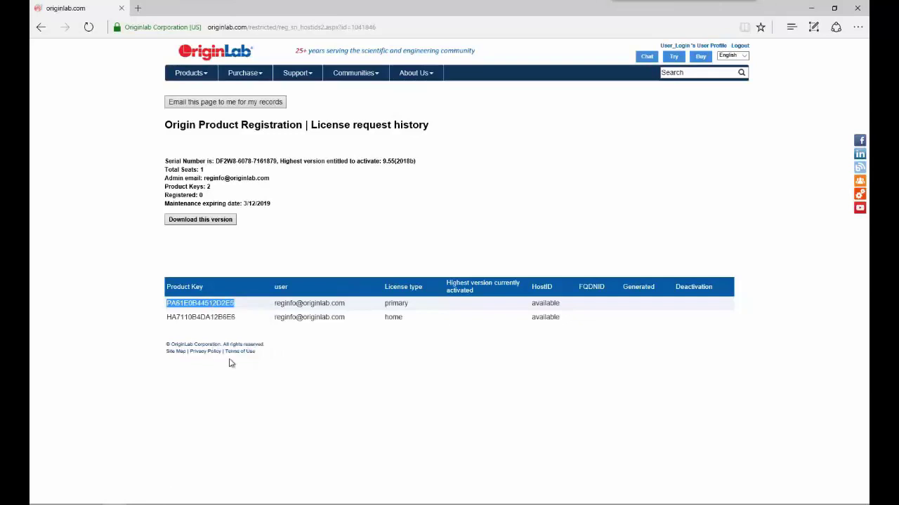
- Paste the primary product key into Origin's License Activation field and activate
click(193, 500)
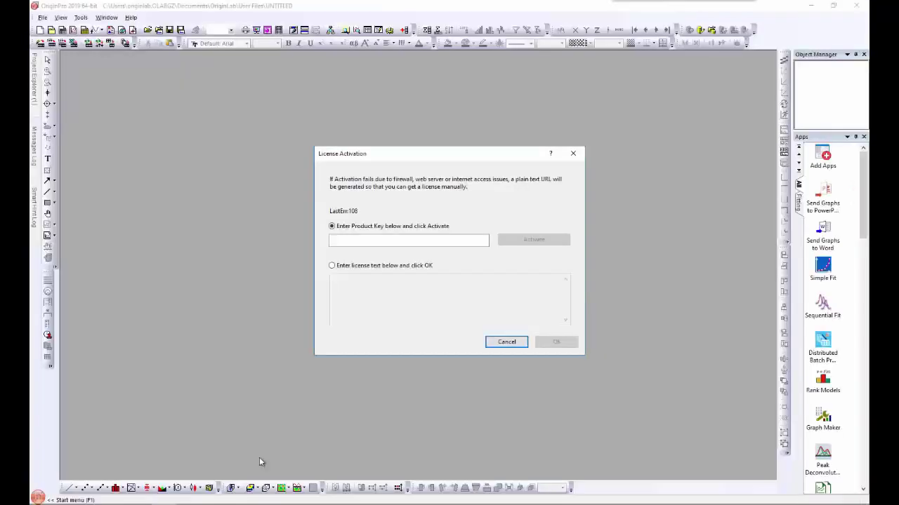
right_click(368, 241)
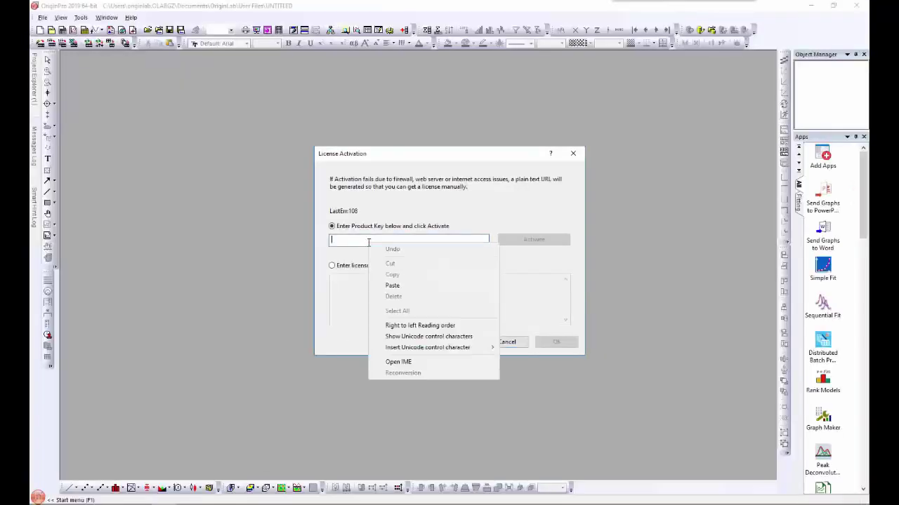
click(391, 286)
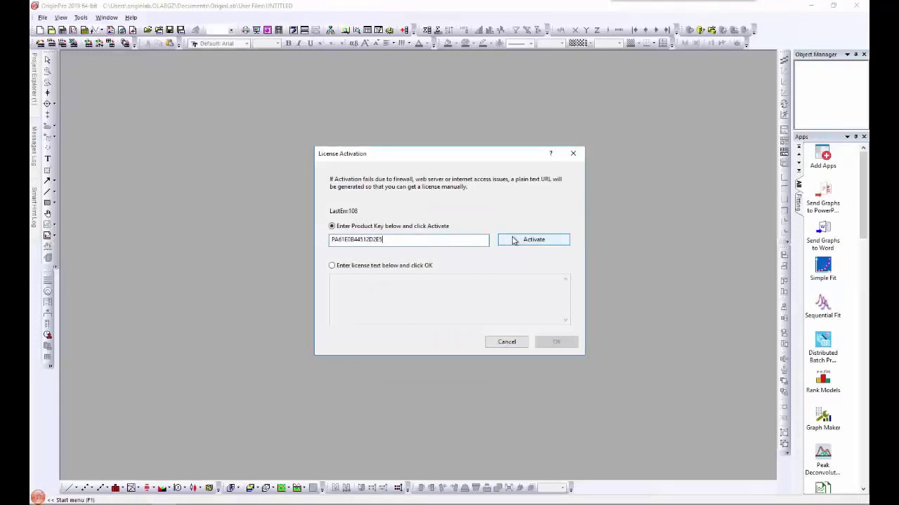
click(515, 241)
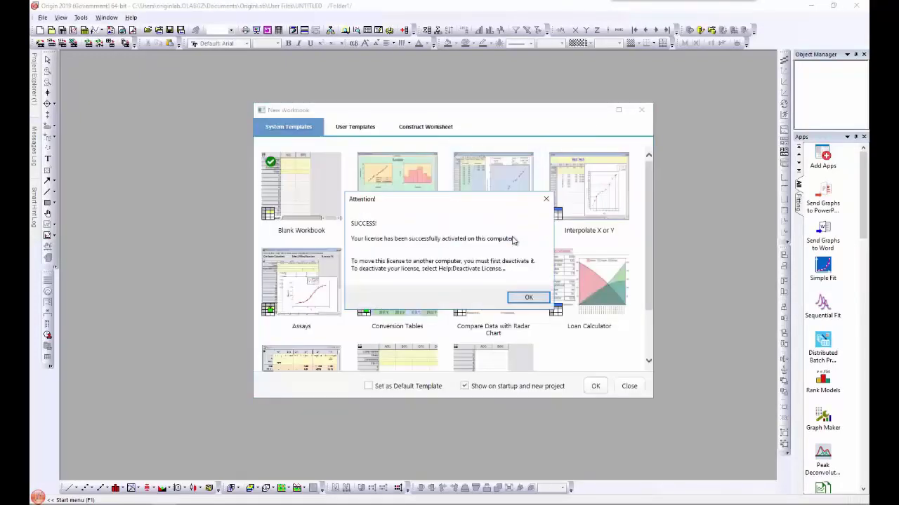
click(528, 297)
click(596, 387)
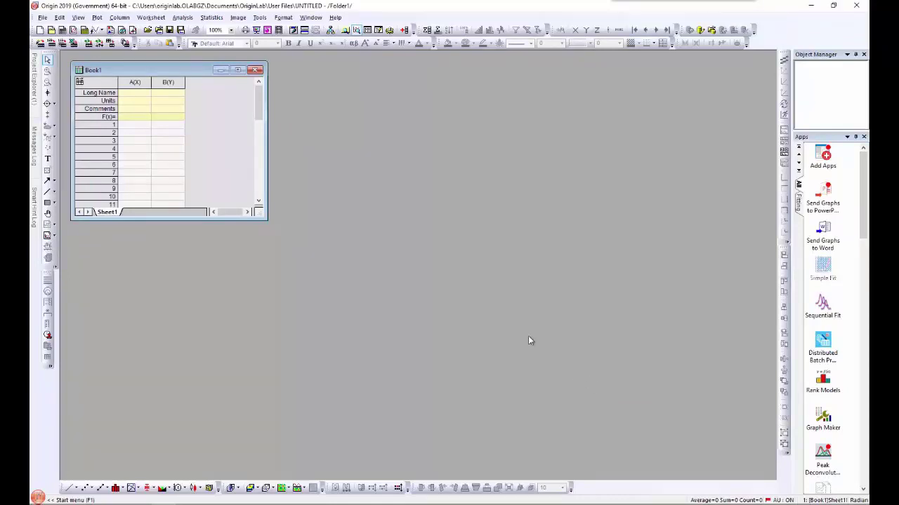
click(335, 18)
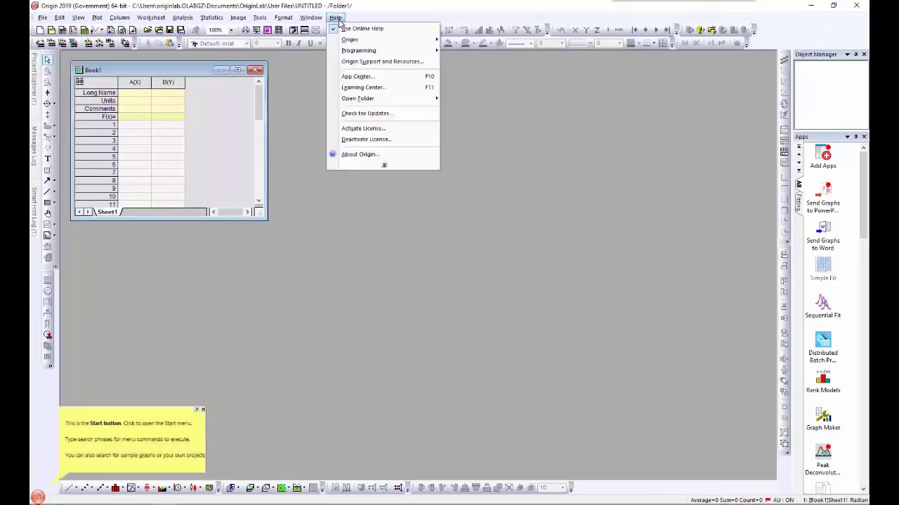
click(353, 154)
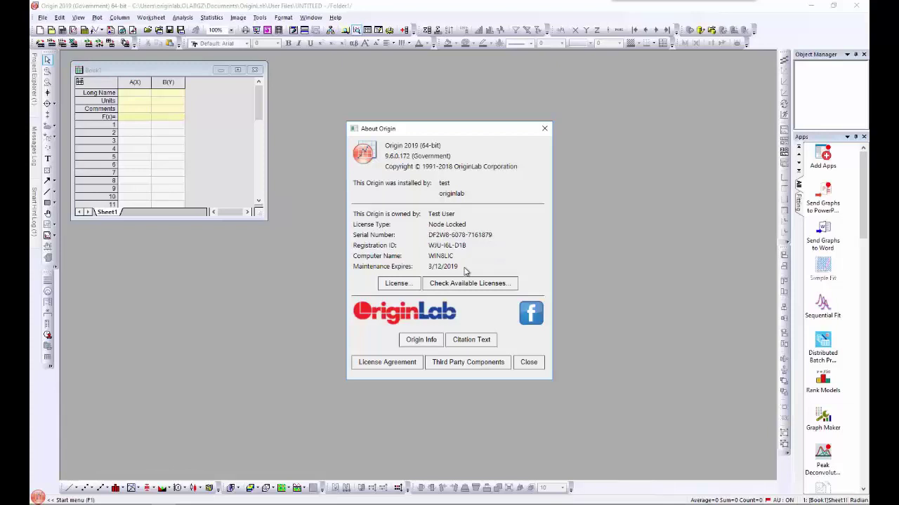
click(526, 362)
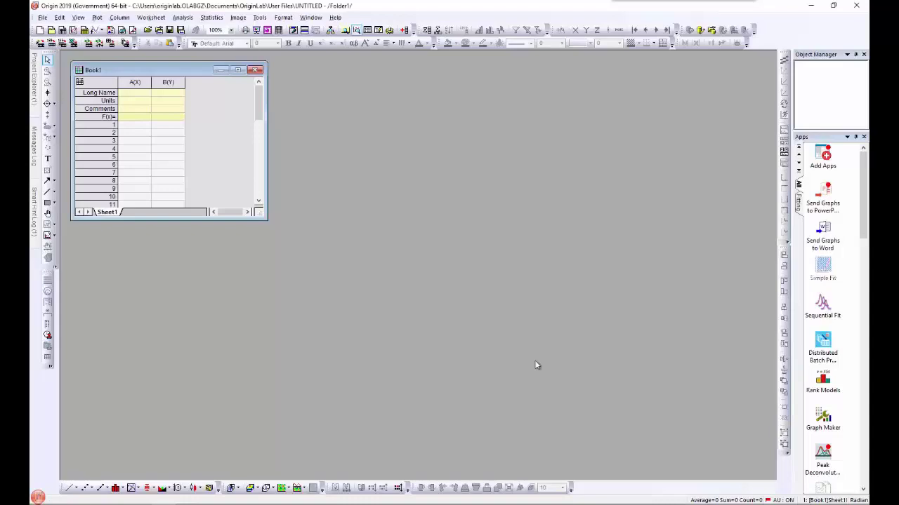
mouse_move(115, 490)
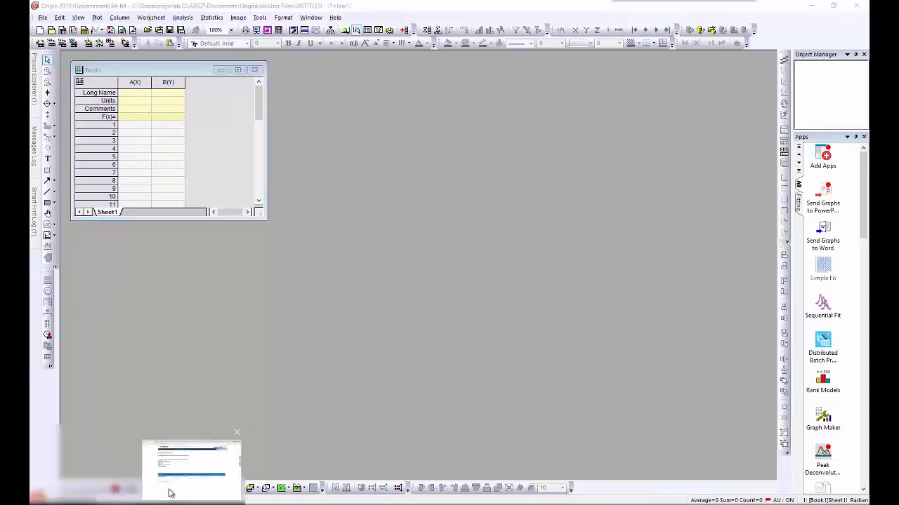
- Return to the license request history page in the browser and refresh it
click(184, 477)
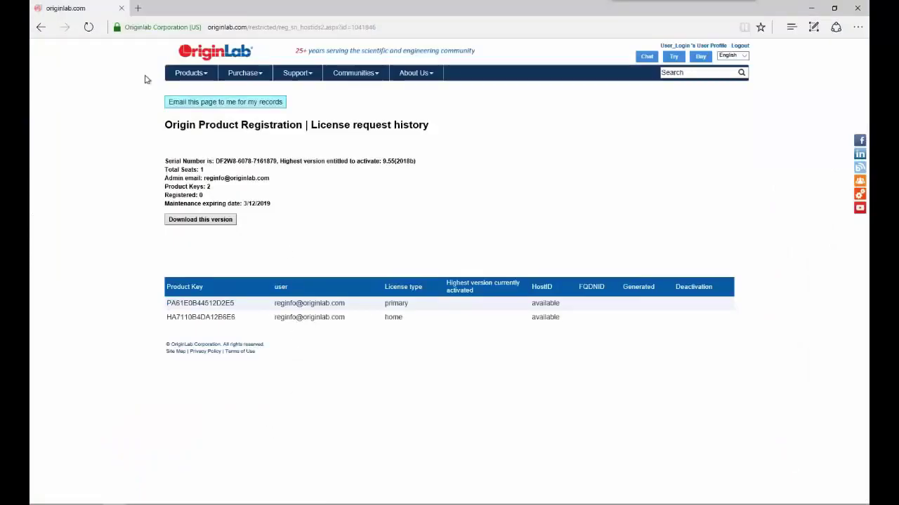
click(89, 28)
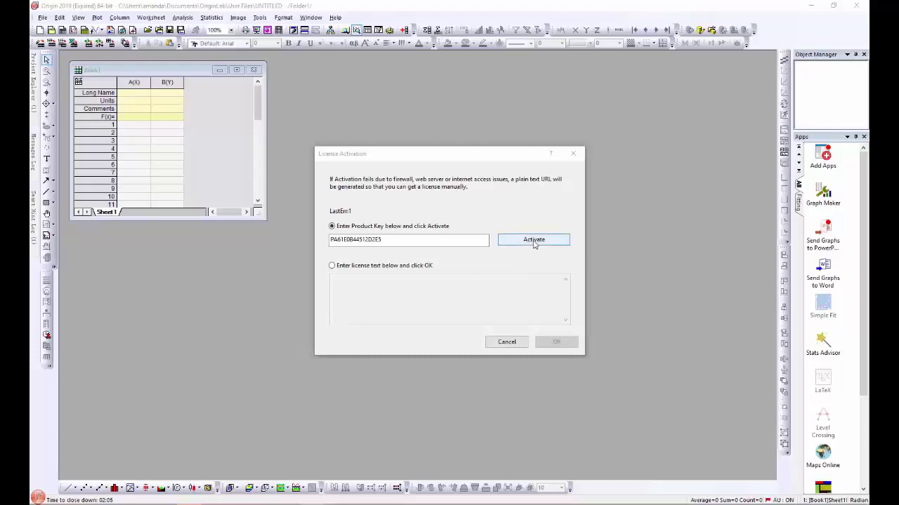
- Attempt activation, then copy the manual-license URL from the failure message in Notepad
click(533, 242)
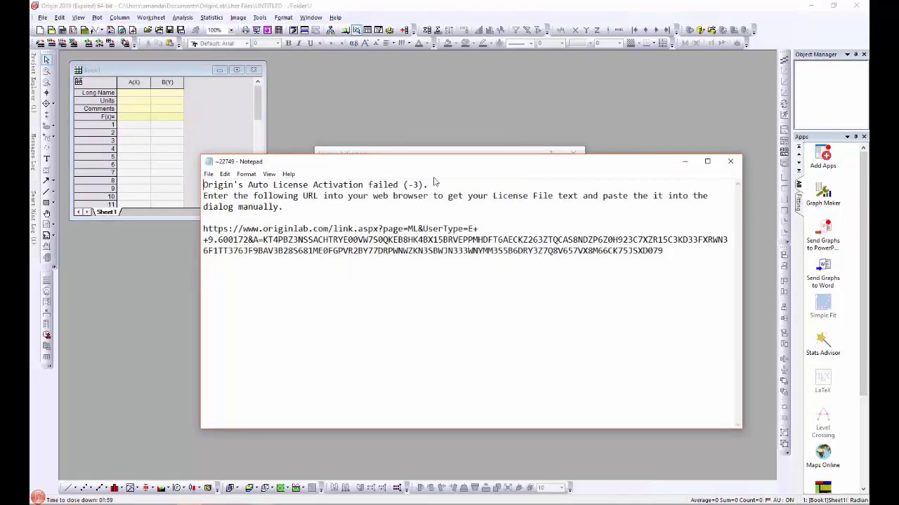
drag(447, 168, 447, 334)
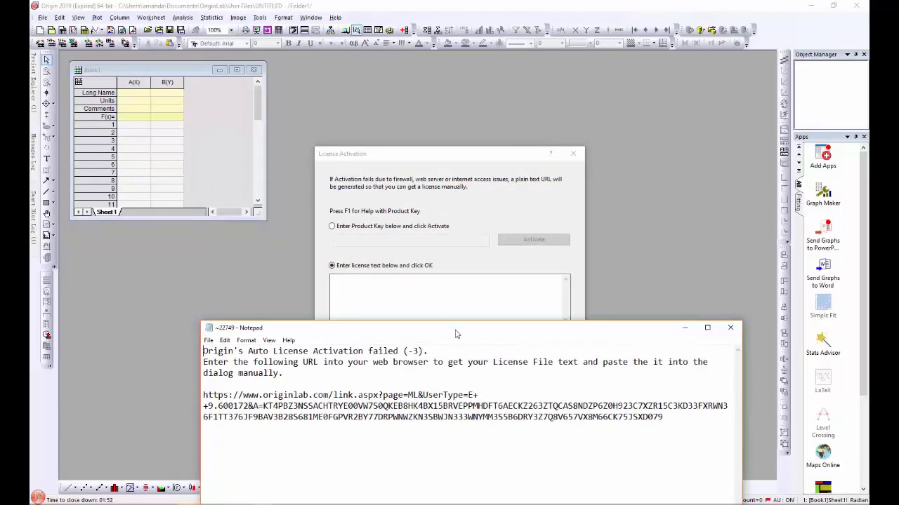
drag(457, 330, 443, 160)
drag(191, 223, 661, 352)
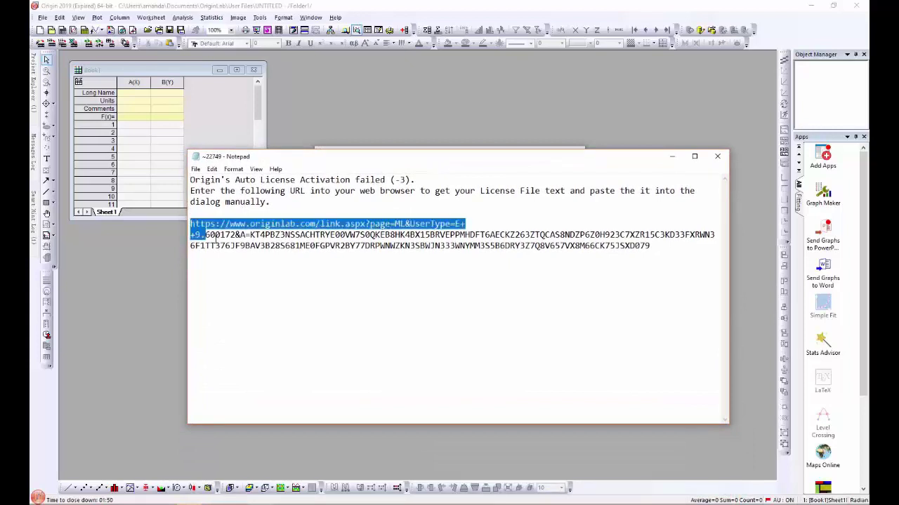
right_click(395, 243)
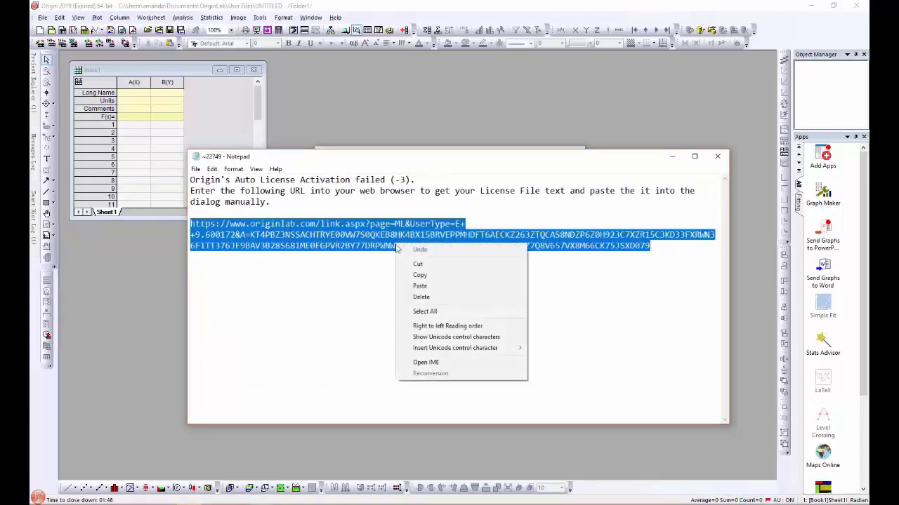
click(426, 278)
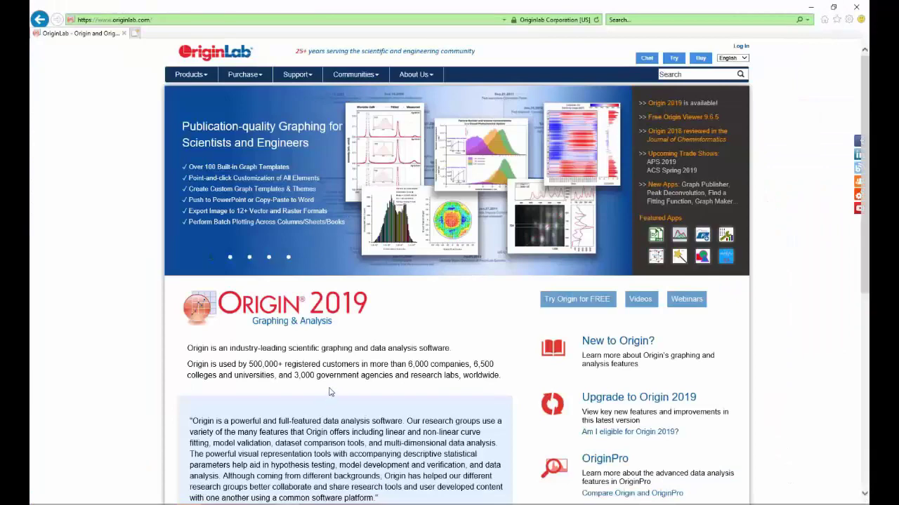
- Load the copied manual-license URL in the browser's address bar
click(206, 19)
right_click(205, 19)
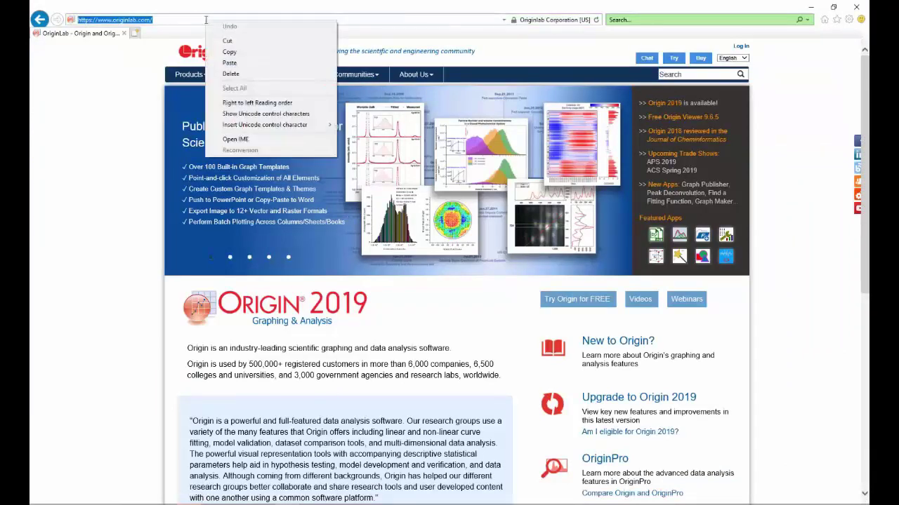
click(231, 62)
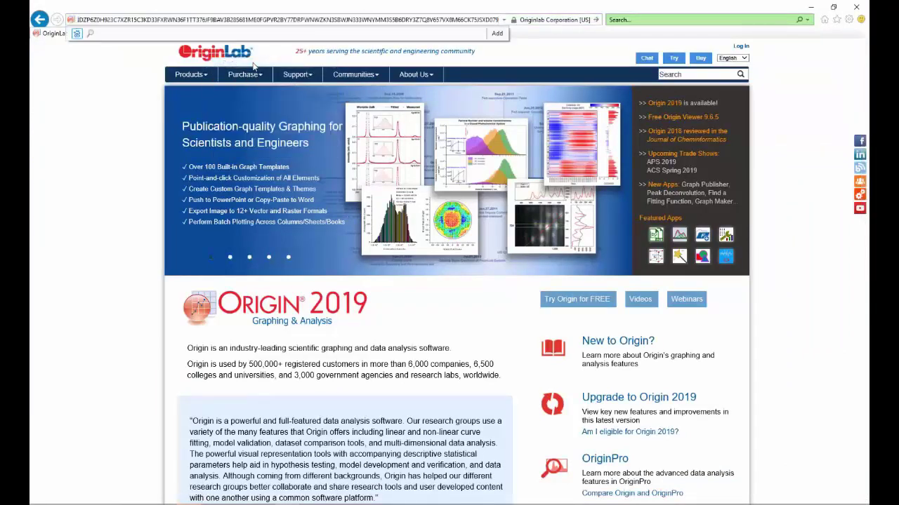
key(Return)
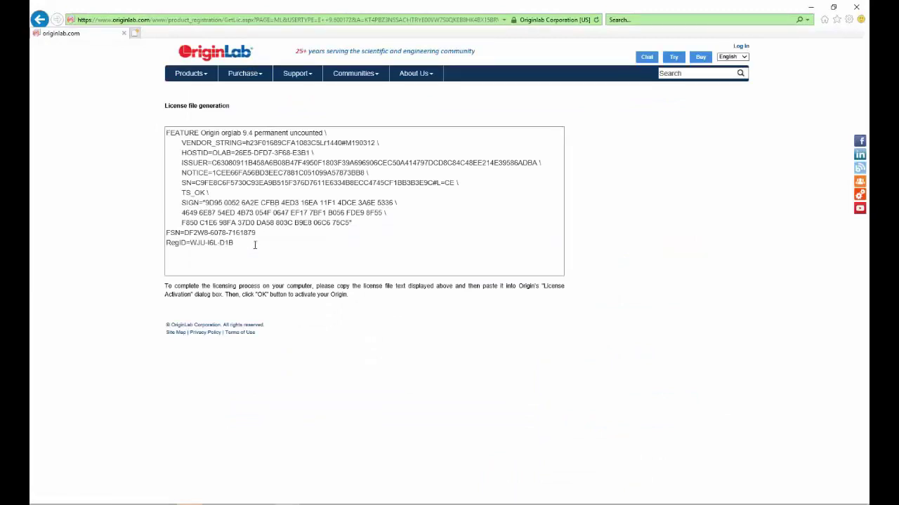
- Copy all of the generated license file text from the page
drag(255, 244, 174, 119)
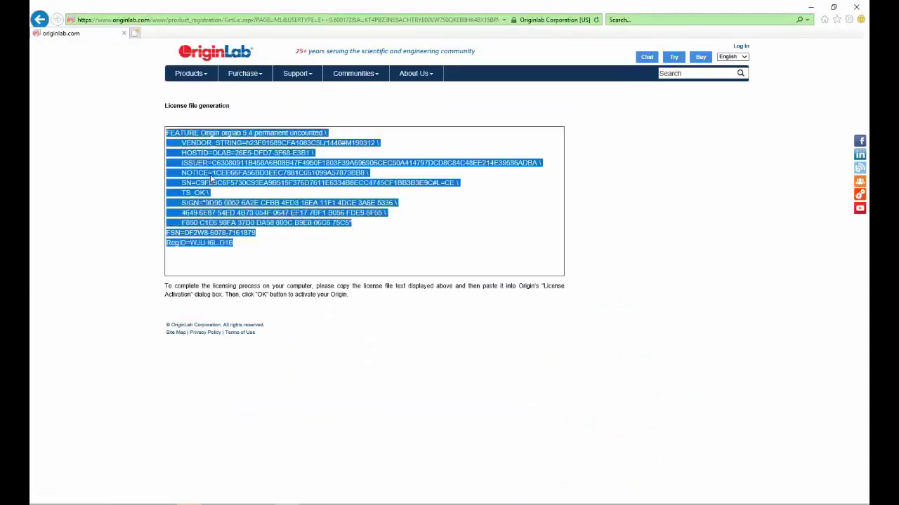
right_click(211, 179)
click(261, 210)
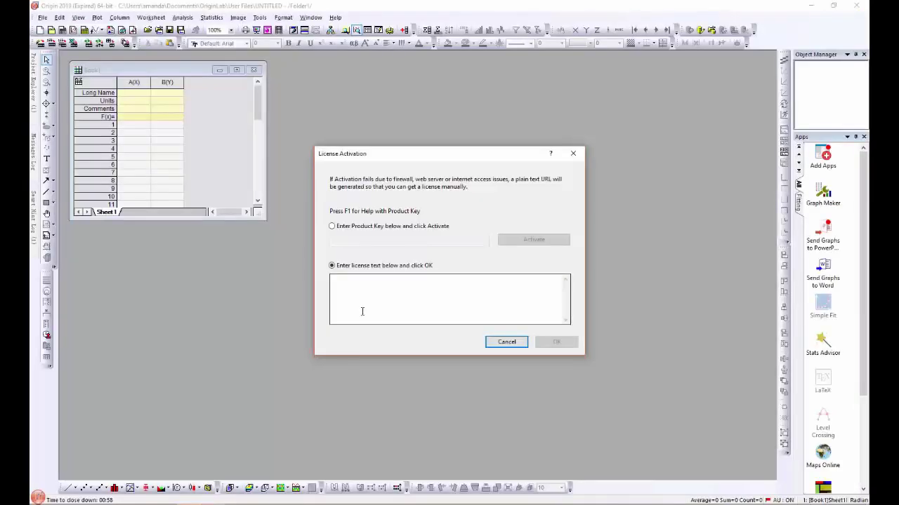
- Paste the generated license text into the License Activation box and confirm with OK
right_click(364, 296)
click(388, 337)
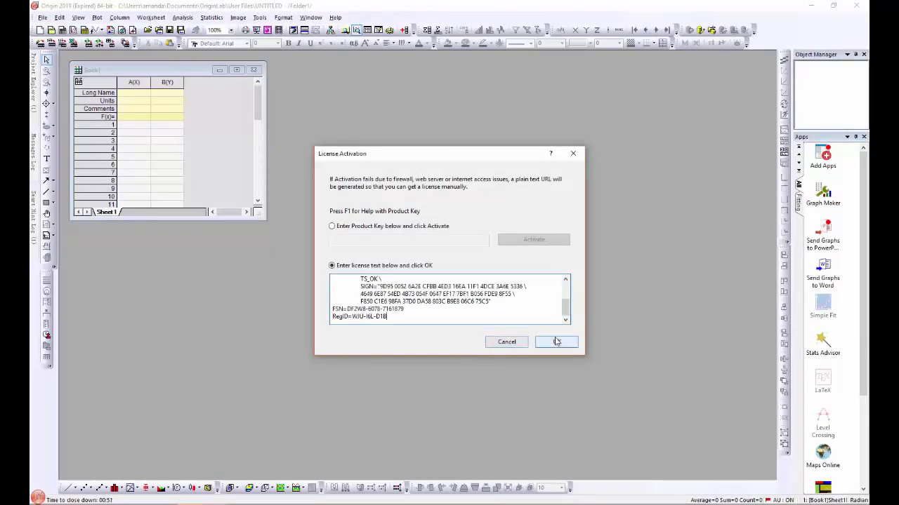
click(554, 342)
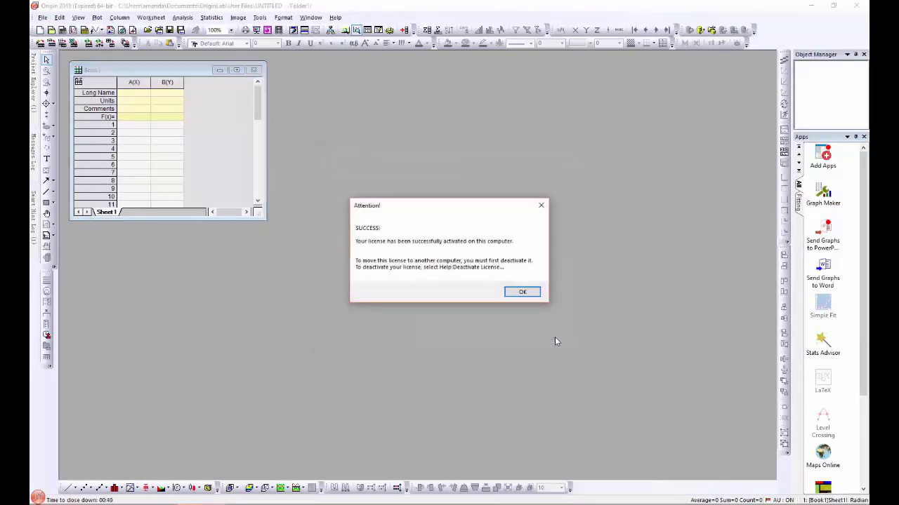